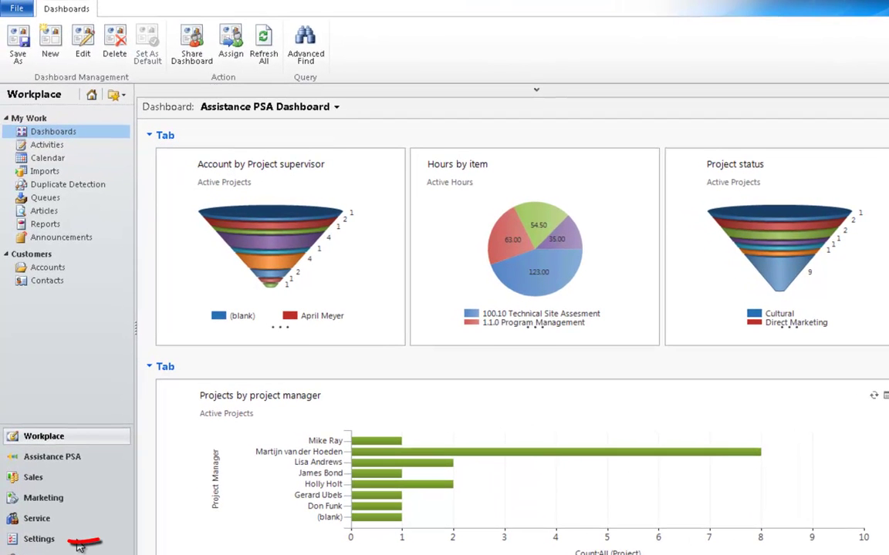
Show the Hour Types list from the PSA Tables group in Settings
click(77, 543)
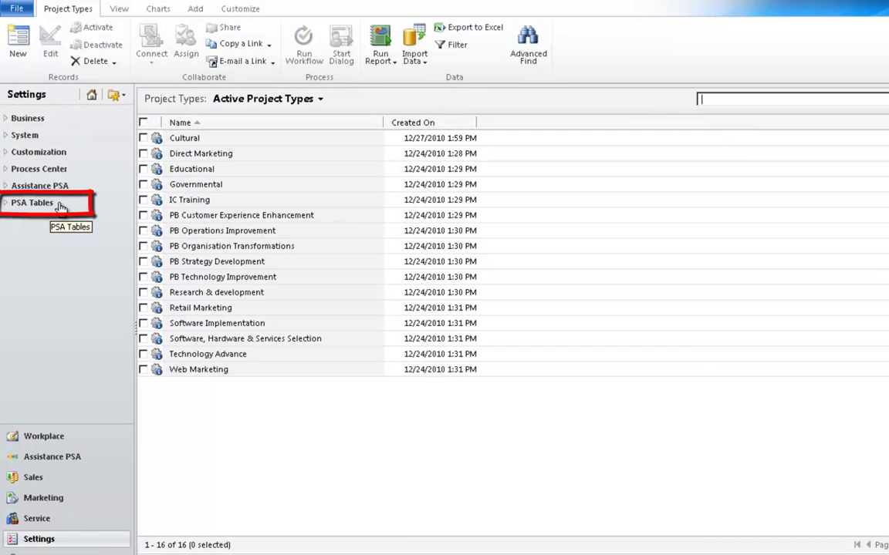
click(61, 205)
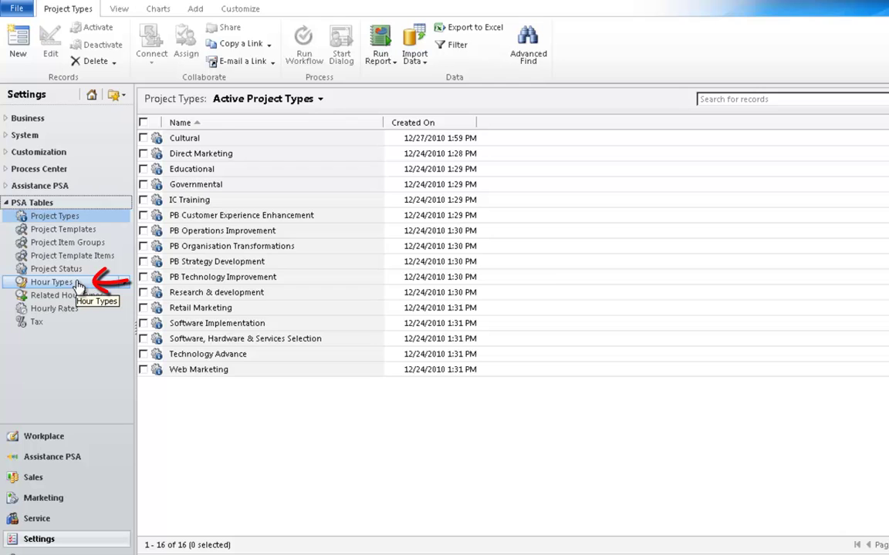
click(77, 283)
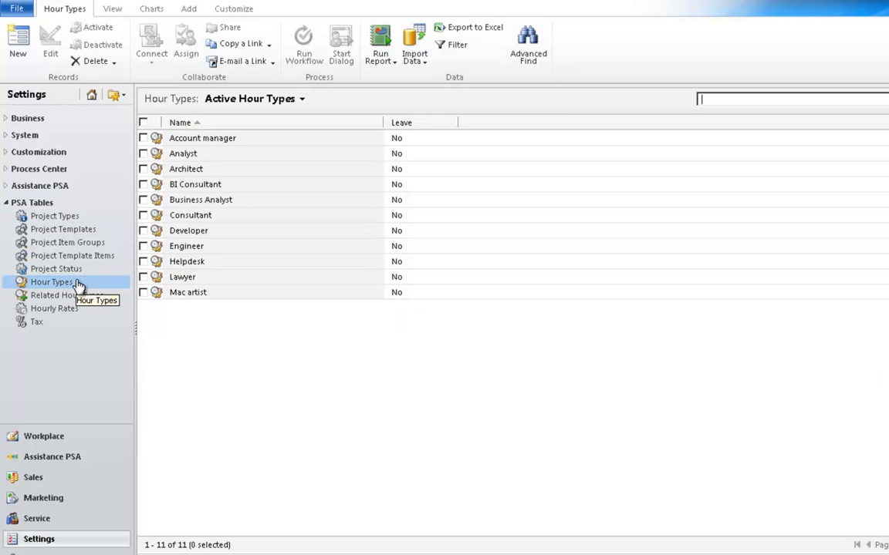
Create two new hour types named 'Project manager' and 'Senior consultant'
click(16, 62)
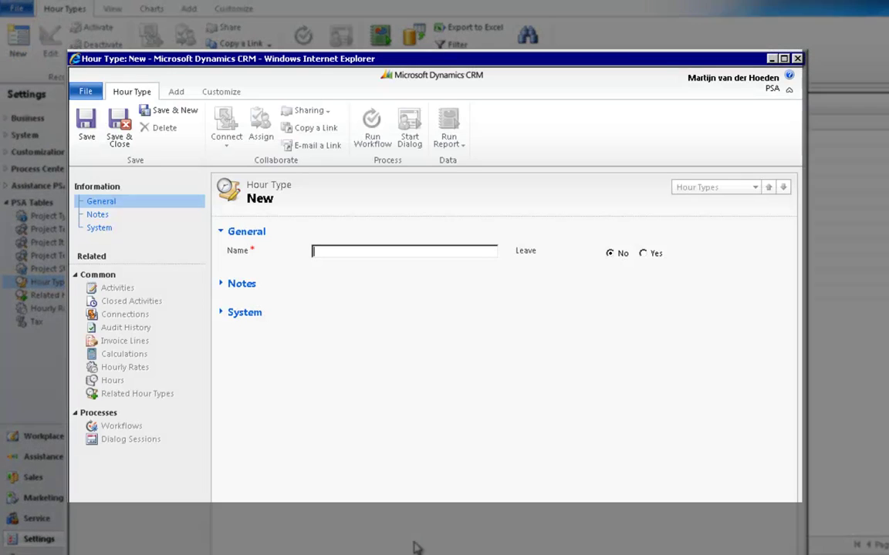
text(Project )
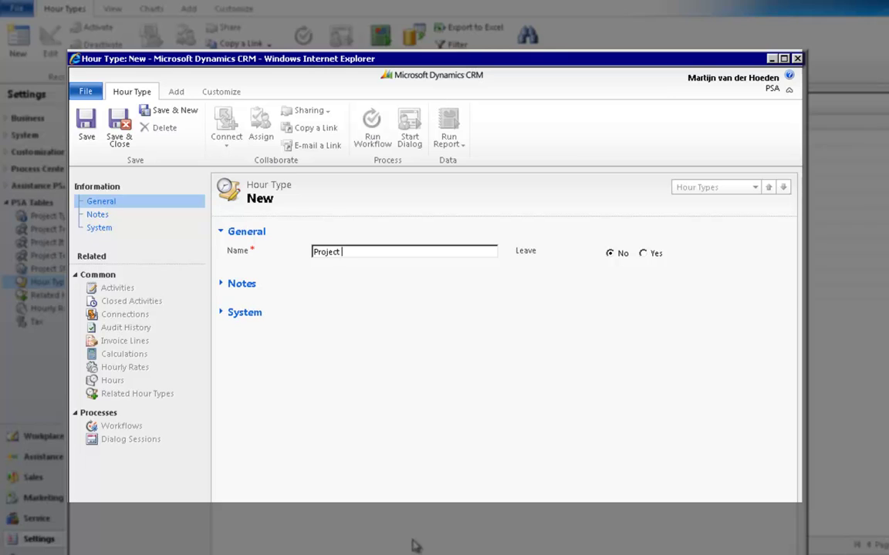
text(manager)
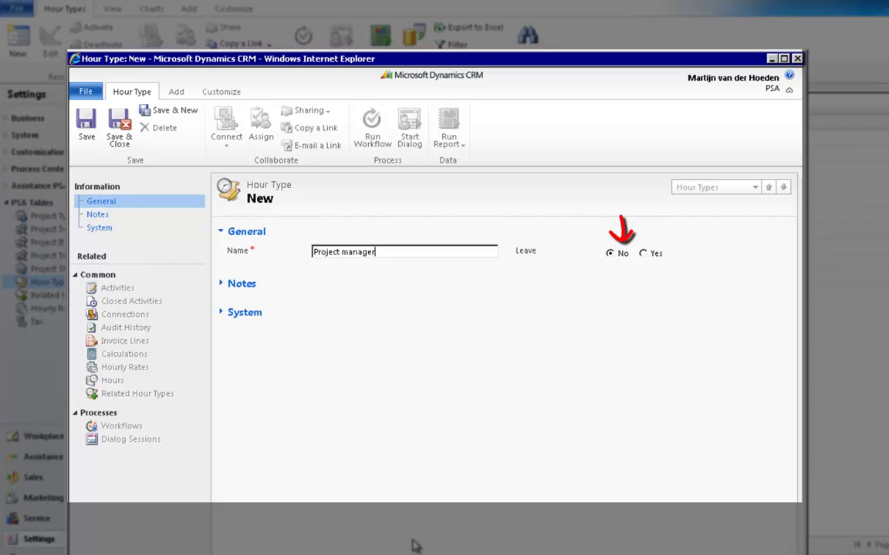
click(186, 114)
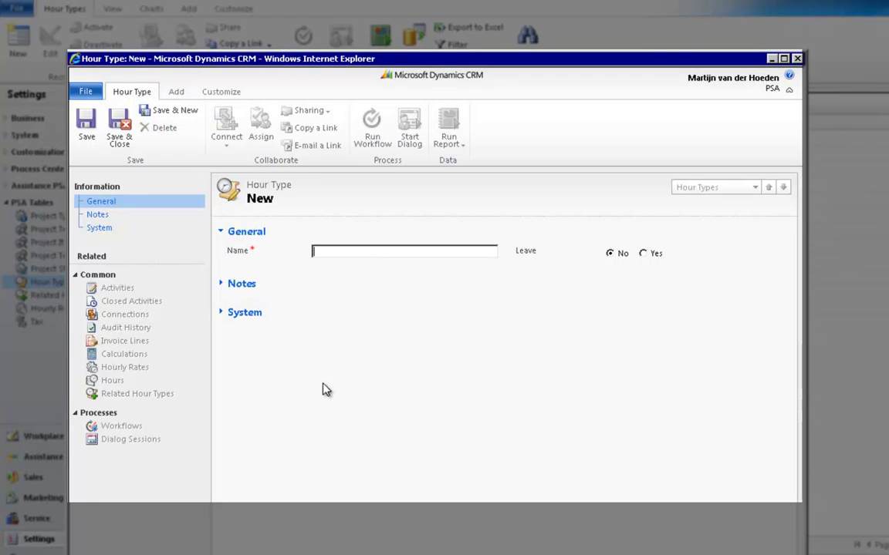
text(Senior consultant)
click(119, 139)
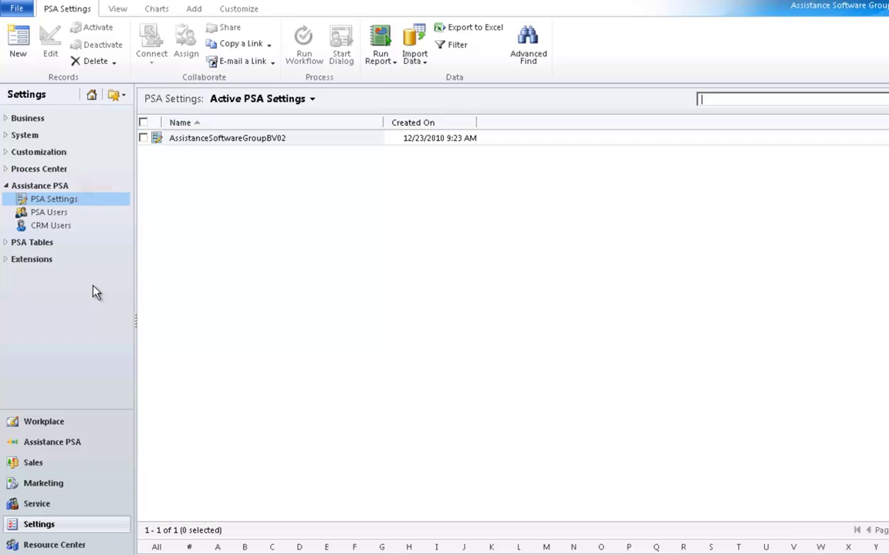
Open the chosen user's record from the CRM Users list
click(80, 230)
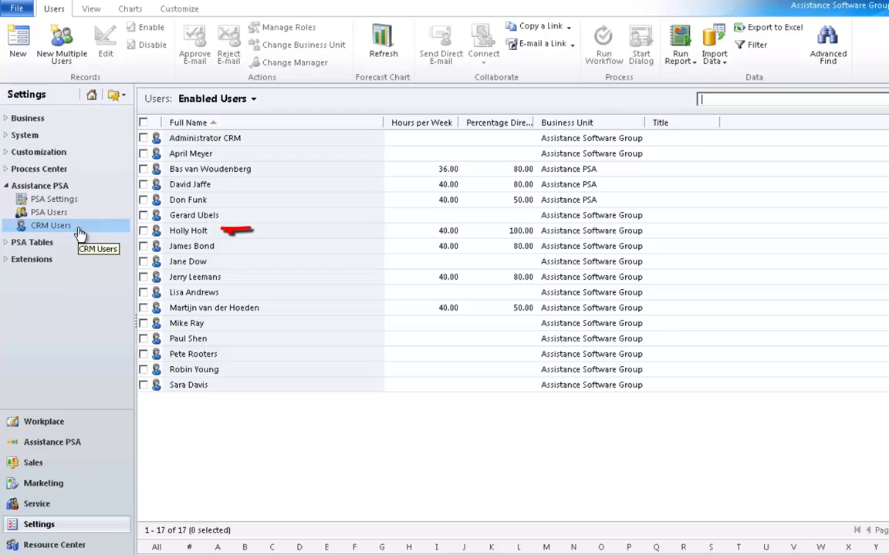
click(204, 231)
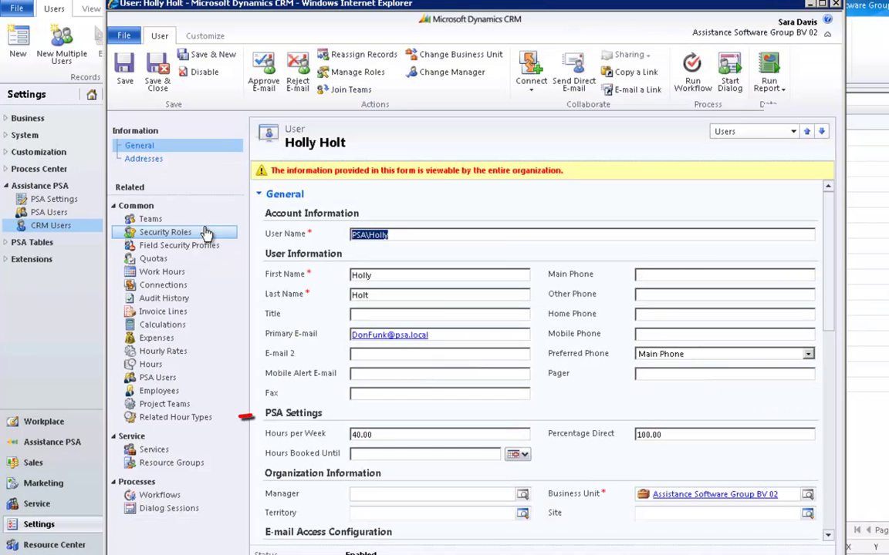
Add the Project manager and Senior consultant hour types to this user's related hour types
click(226, 421)
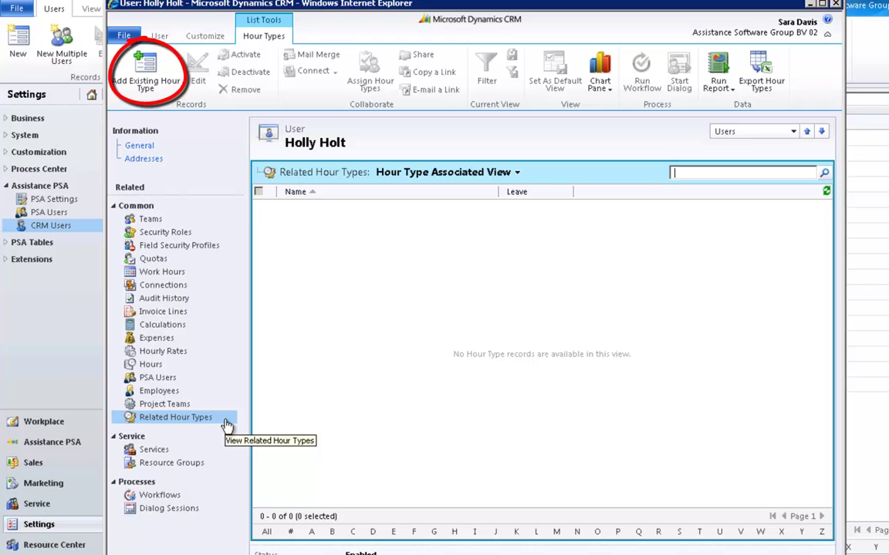
click(151, 88)
click(688, 353)
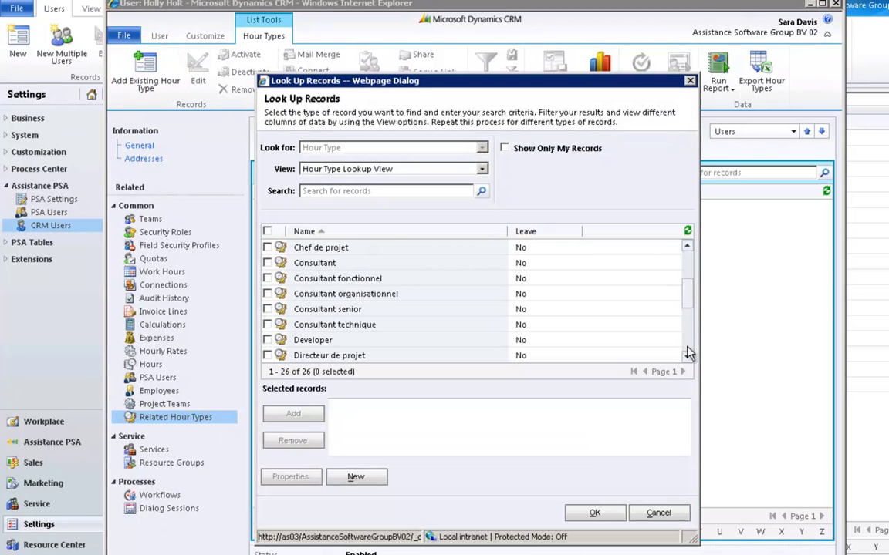
click(688, 352)
click(688, 353)
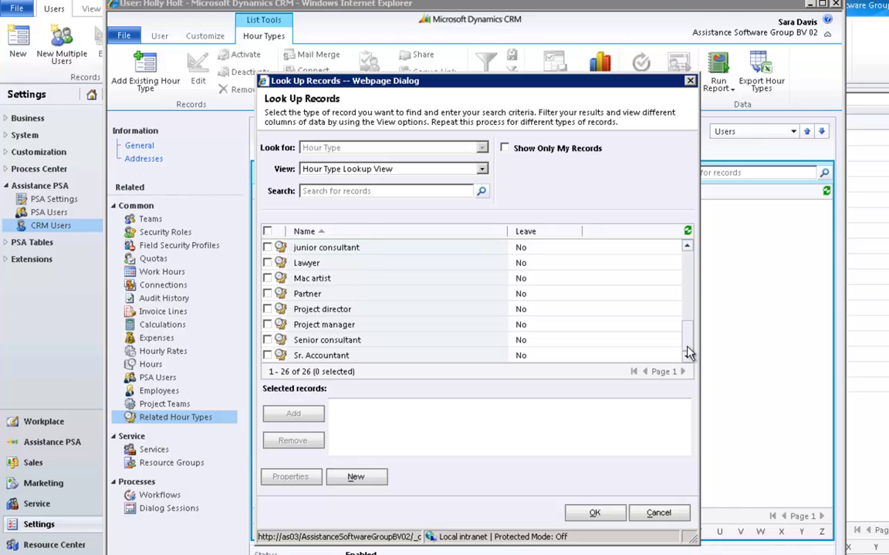
click(266, 325)
click(267, 340)
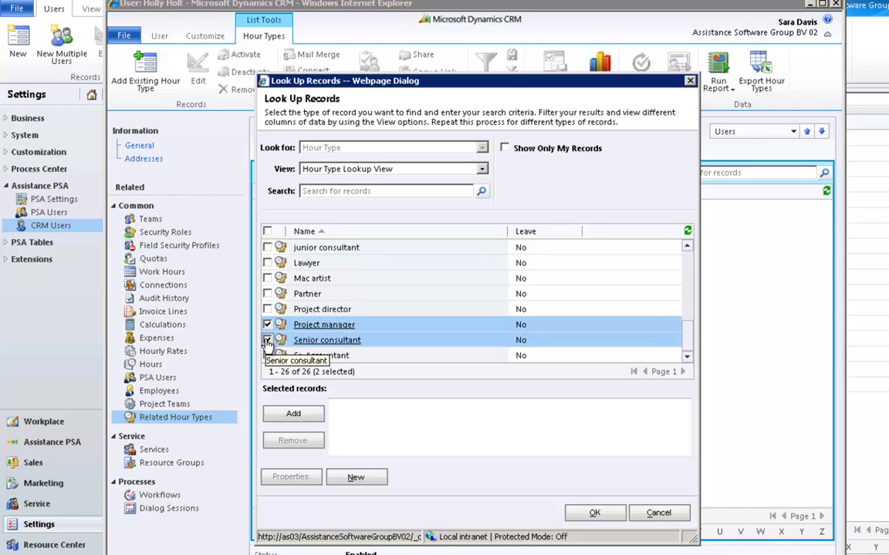
click(278, 417)
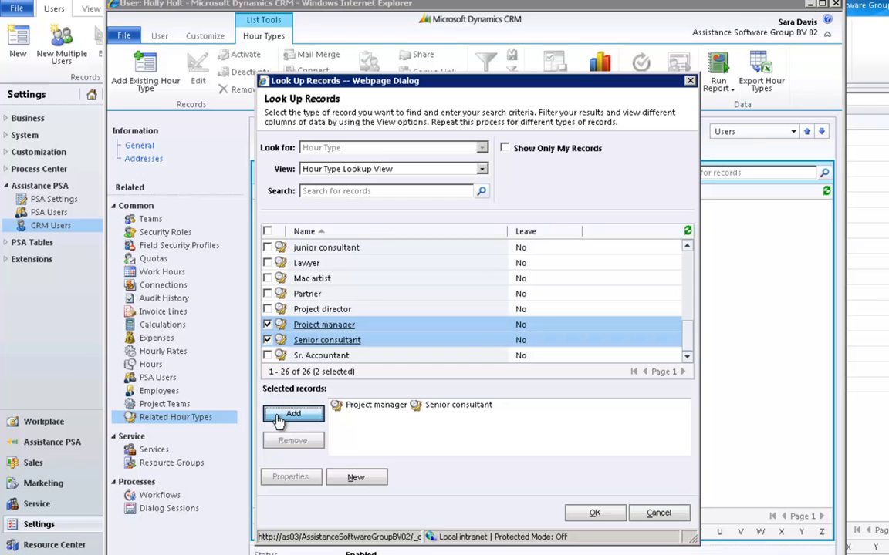
click(611, 515)
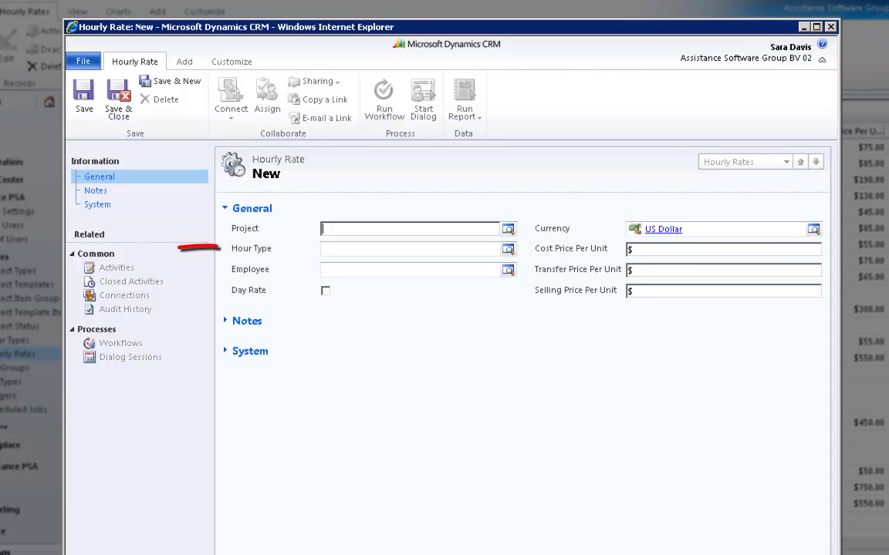
Save a Project manager hourly rate with a 175 selling price per unit
click(507, 249)
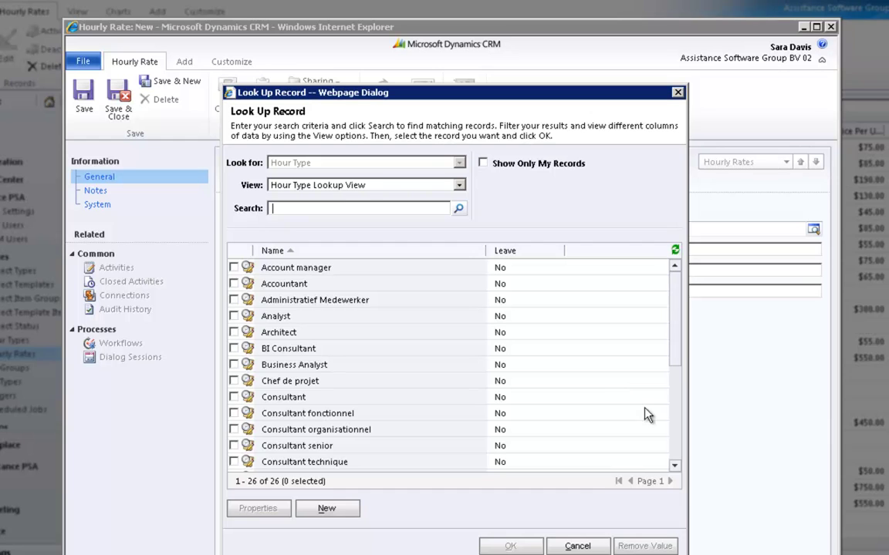
scroll(678, 446, down, 4)
click(235, 453)
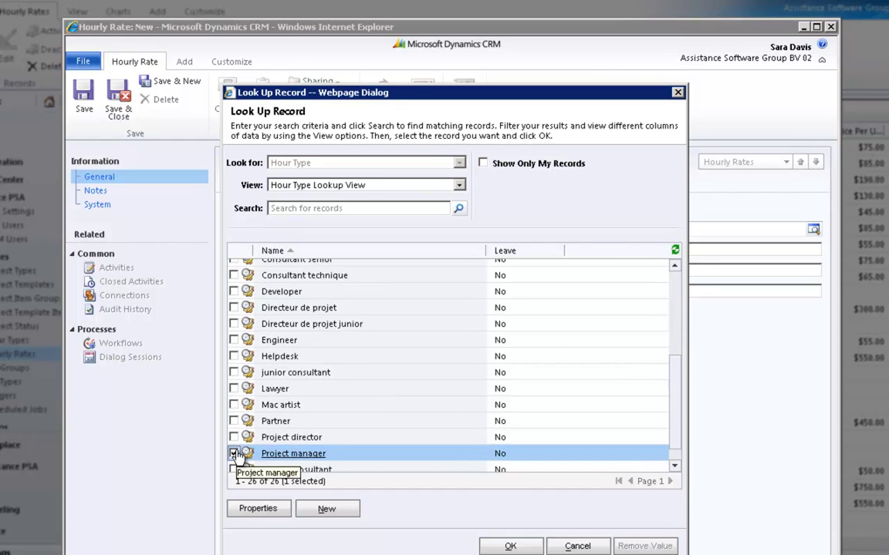
click(510, 547)
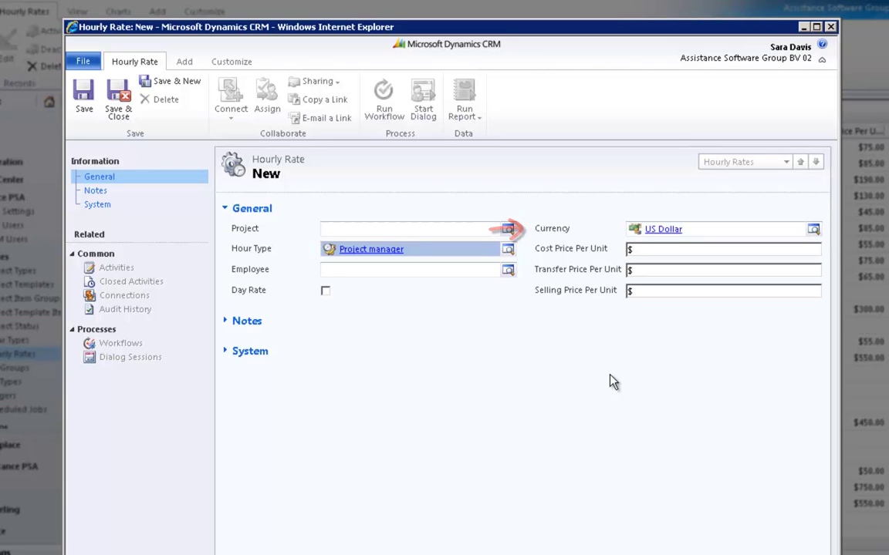
click(699, 292)
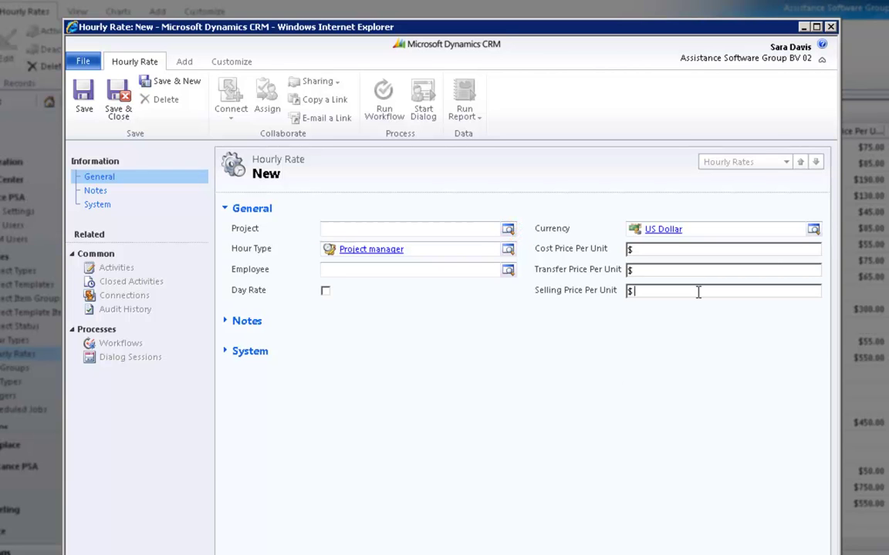
text(175)
click(177, 83)
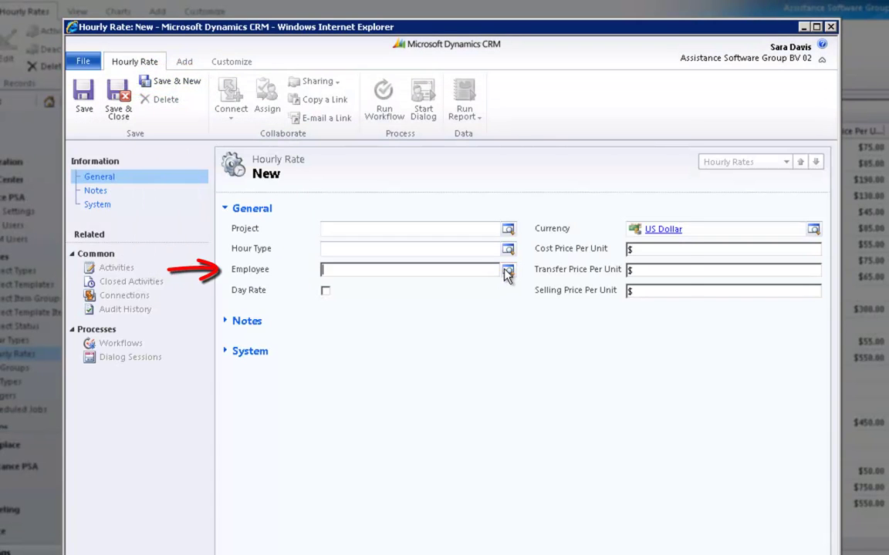
Save an hourly rate for the chosen employee with cost price 45 and transfer price 60
click(507, 270)
click(674, 456)
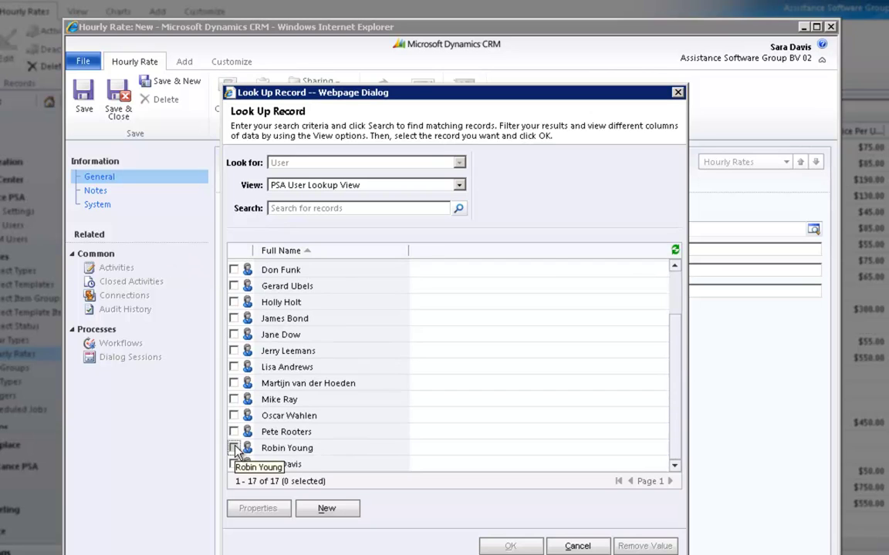
click(234, 448)
click(509, 546)
click(655, 249)
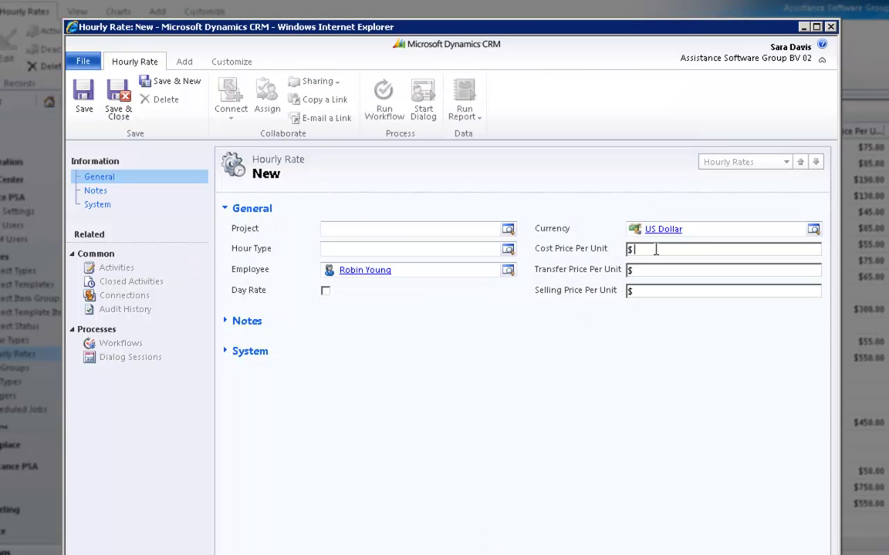
text(45)
key(Tab)
text(60)
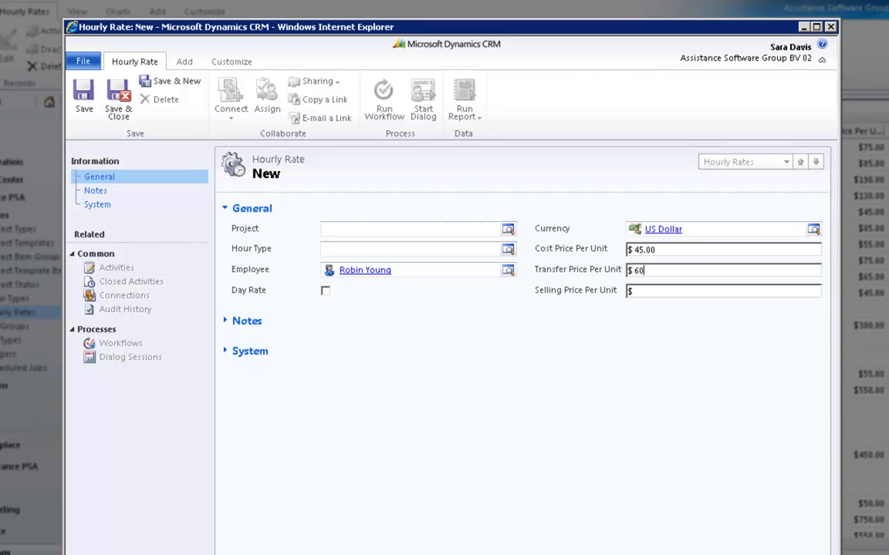
click(190, 86)
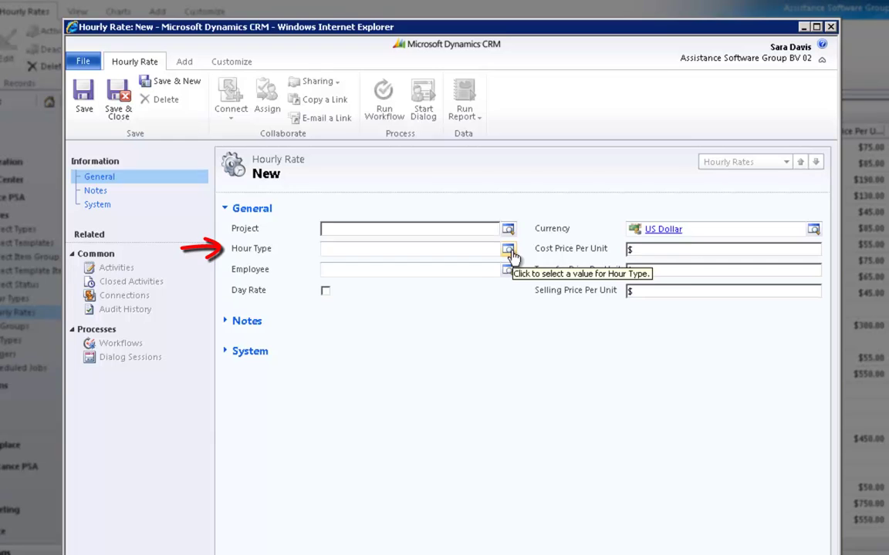
Fill in a Business Analyst day rate with an 825 selling price per unit
click(509, 250)
click(233, 365)
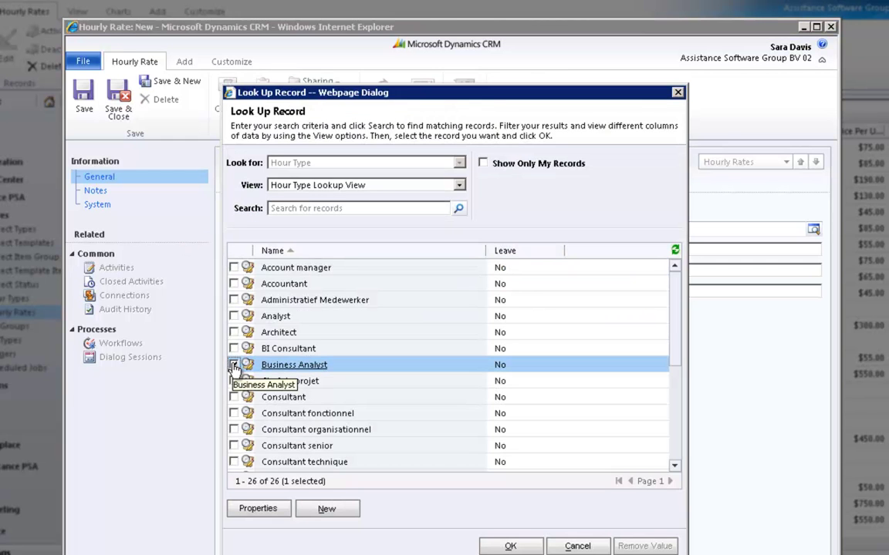
click(511, 546)
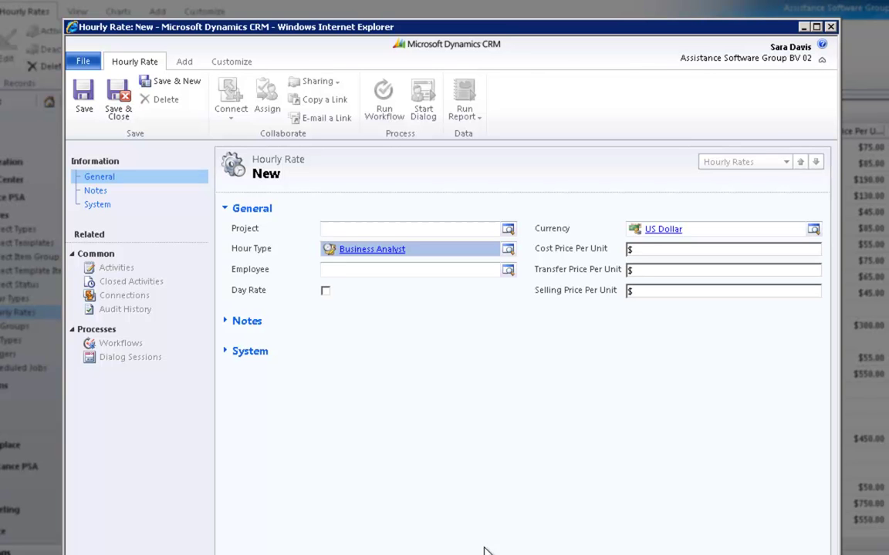
click(326, 292)
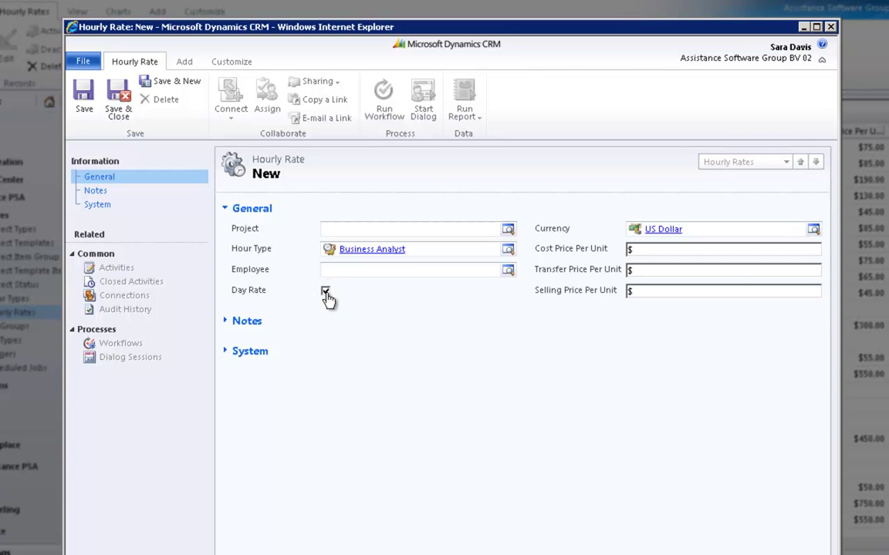
click(738, 290)
text(825)
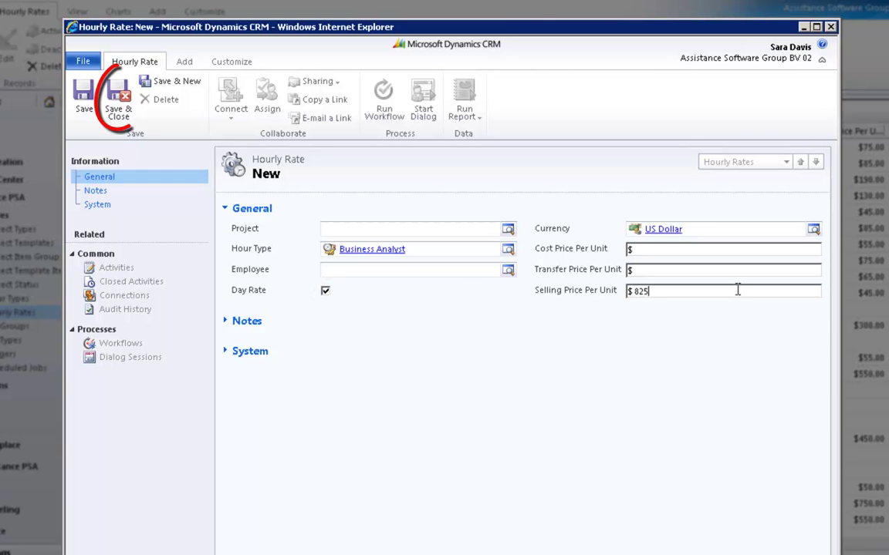